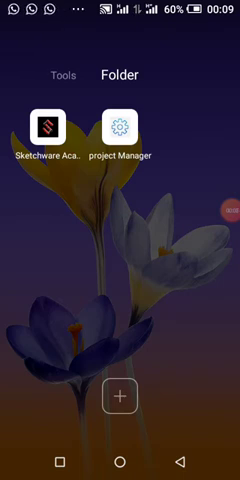
Dismiss the WhatsApp notification and launch project Manager from the home-screen folder
drag(150, 50, 20, 50)
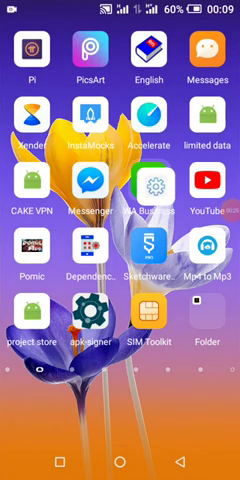
drag(120, 127, 155, 185)
click(205, 312)
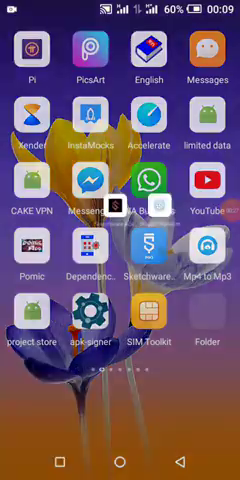
click(47, 127)
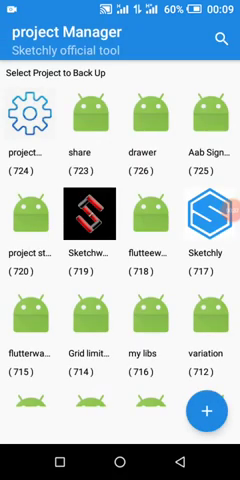
click(179, 462)
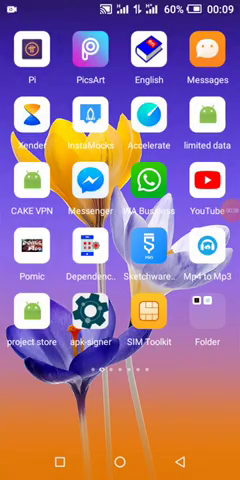
click(207, 311)
click(120, 127)
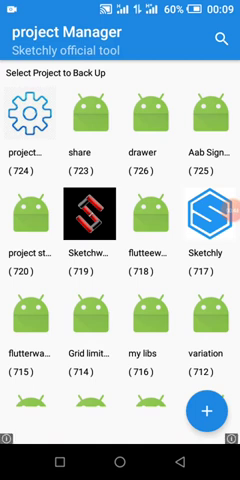
Back up the 'share' project under the new name 'test'
click(92, 120)
click(52, 215)
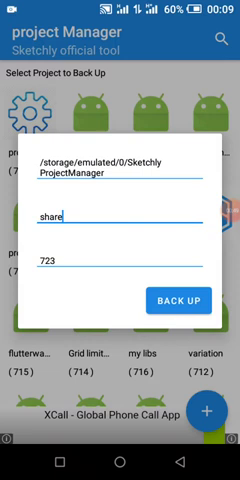
double_click(52, 215)
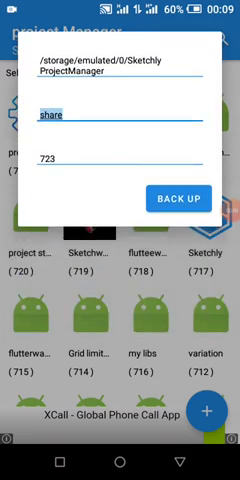
text(te)
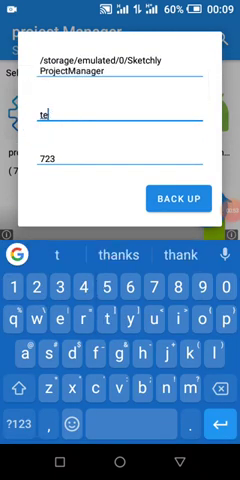
text(st)
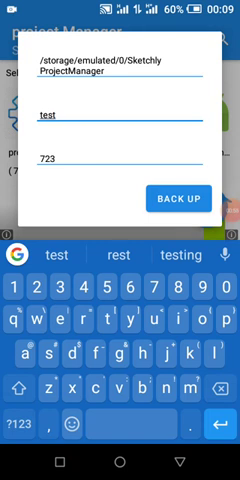
click(178, 198)
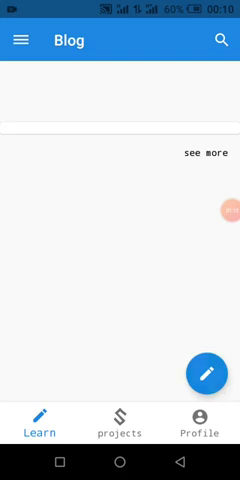
Start a Projects Upload from Sketchware Academy's edit menu
click(207, 374)
click(120, 270)
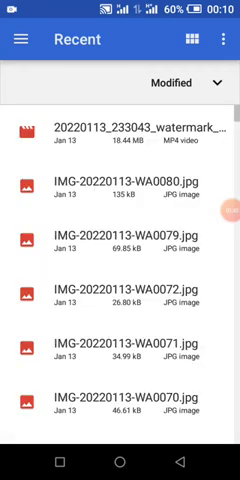
Browse the itel P33 Plus storage to the Sketchly ProjectManager folder
click(20, 39)
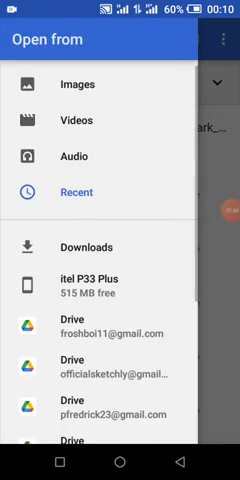
click(140, 282)
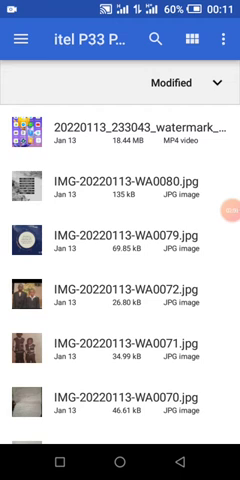
click(180, 462)
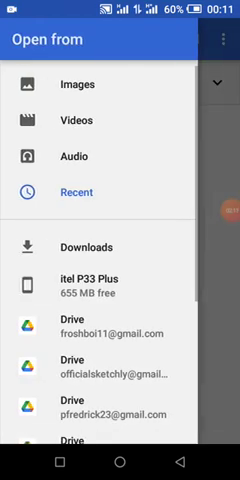
click(100, 285)
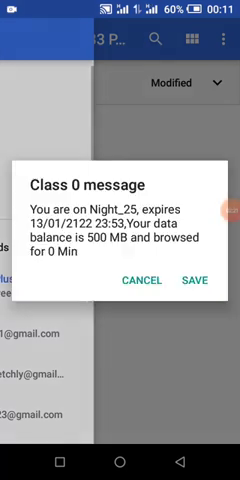
key(Escape)
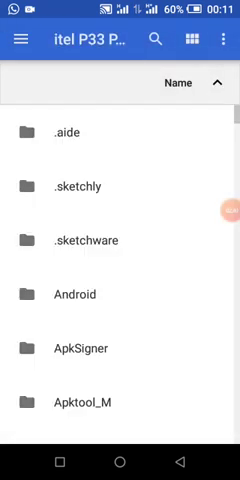
scroll(120, 270, down, 3)
scroll(120, 270, down, 5)
scroll(120, 270, down, 5)
scroll(120, 270, down, 1)
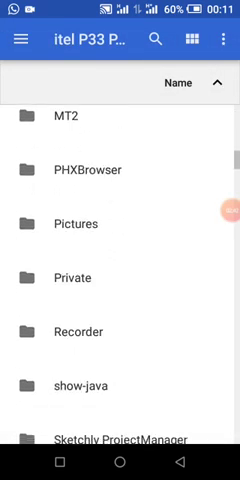
scroll(120, 270, down, 2)
click(98, 337)
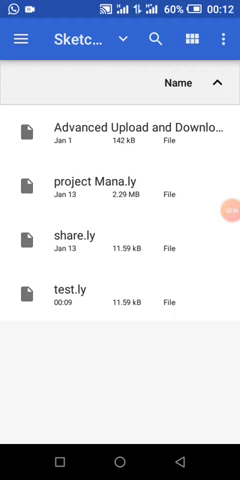
Enter the upload title 'test' and begin the description 'this is a sample project'
key(Escape)
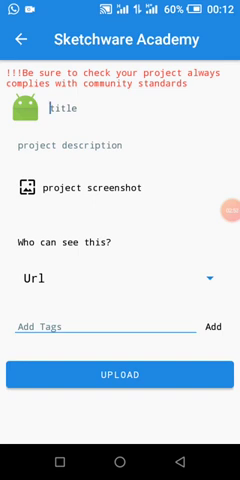
click(60, 107)
text(t)
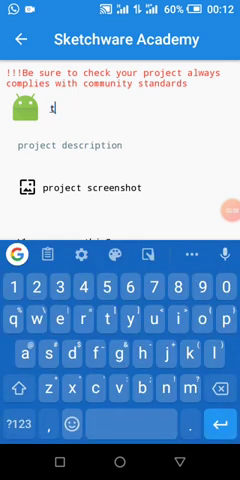
text(e)
key(BackSpace)
text(e)
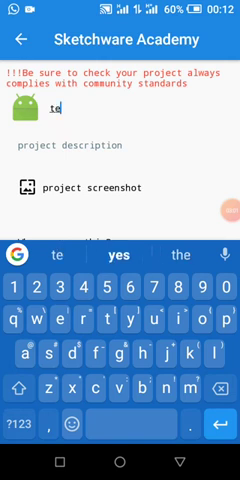
text(st)
key(Return)
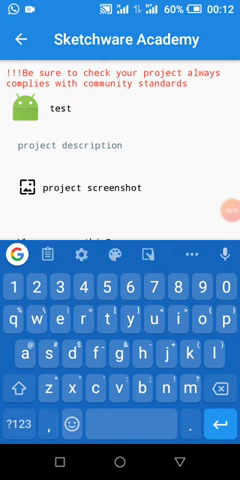
text(this )
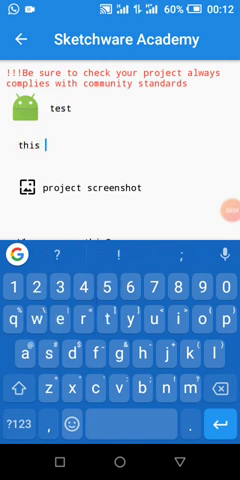
text(is s)
key(BackSpace)
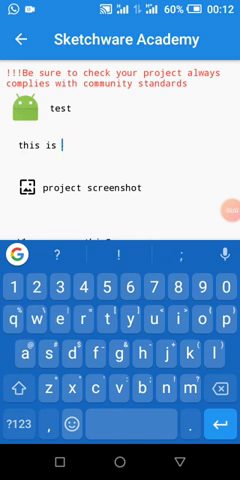
text(a sampl)
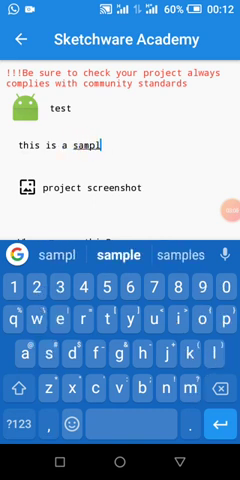
text(e prob)
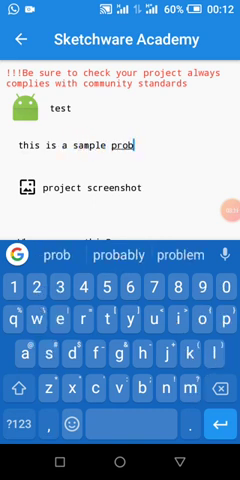
text(ect)
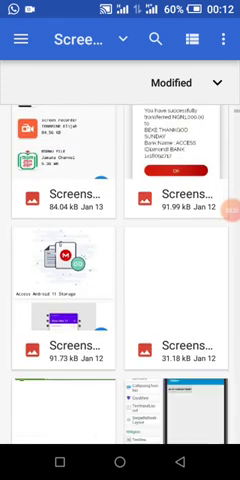
scroll(120, 280, down, 2)
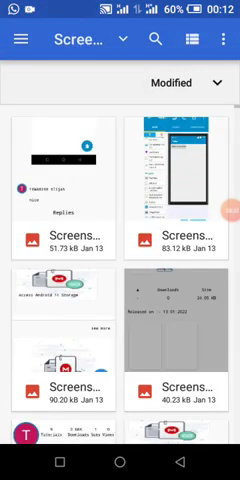
Attach the chosen image as a project screenshot and set visibility to Public
click(175, 330)
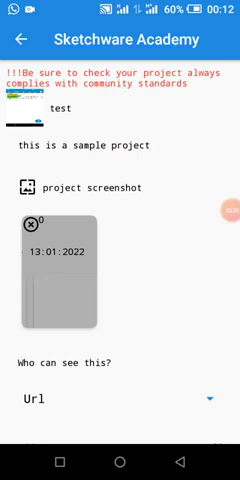
click(27, 187)
scroll(120, 280, down, 3)
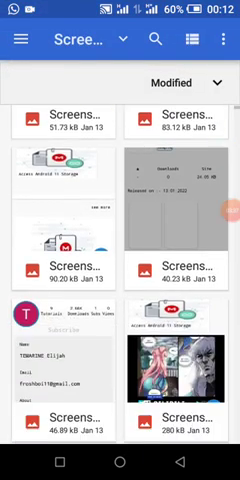
scroll(120, 280, down, 3)
scroll(120, 280, down, 3)
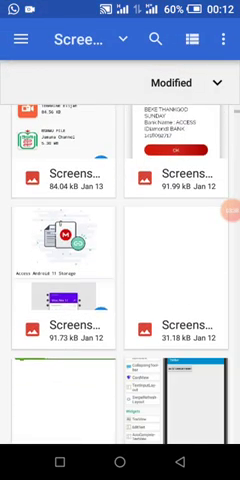
key(Escape)
scroll(120, 280, down, 2)
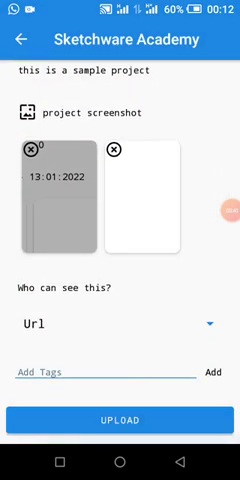
click(120, 323)
click(60, 389)
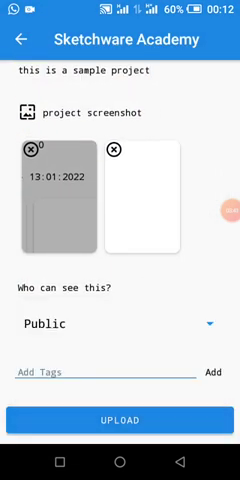
Add the tags test, education and music, then submit the project upload
click(100, 372)
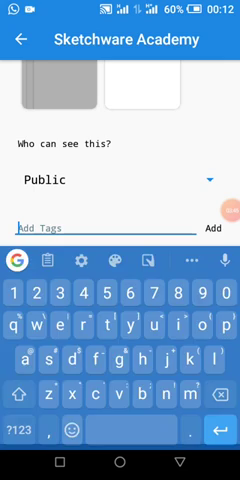
text(test)
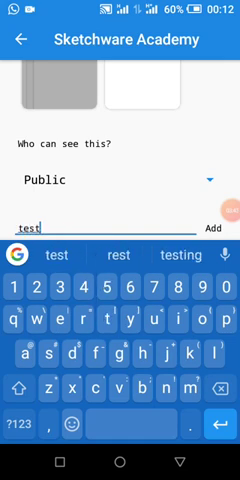
click(213, 228)
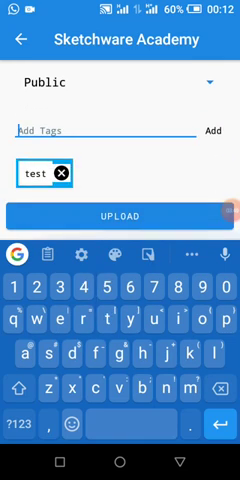
text(t)
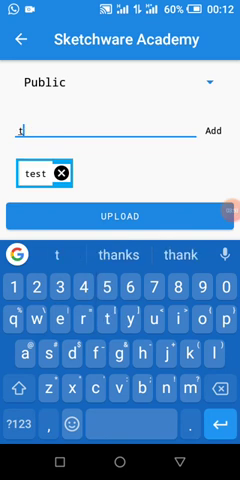
text(est)
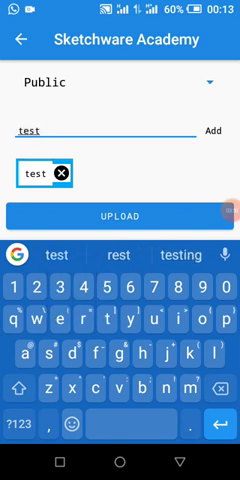
key(BackSpace)
key(BackSpace)
key(BackSpace)
key(BackSpace)
text(e)
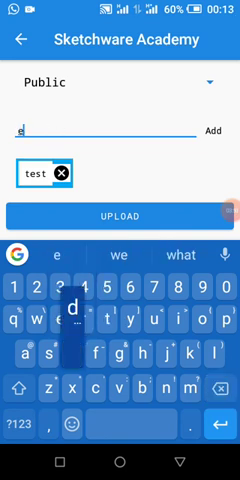
text(duca)
click(134, 255)
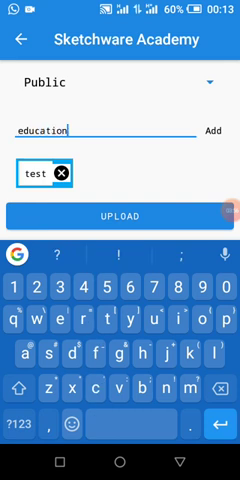
click(213, 130)
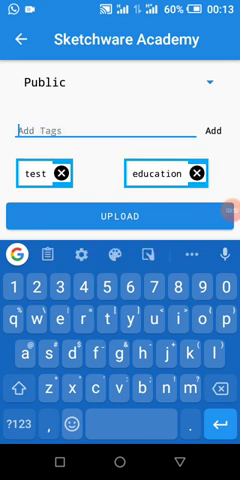
text(m)
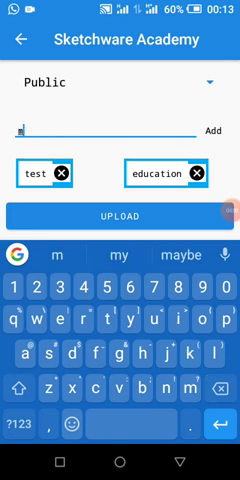
text(usic)
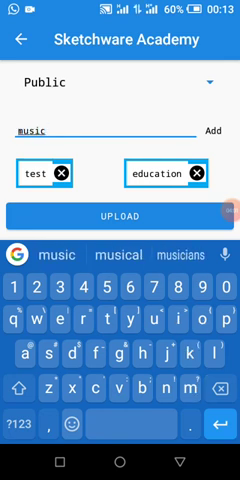
click(213, 130)
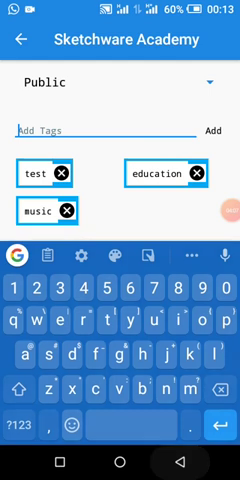
key(Escape)
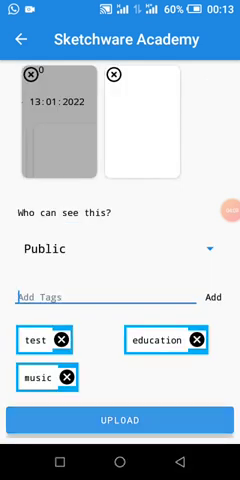
click(30, 420)
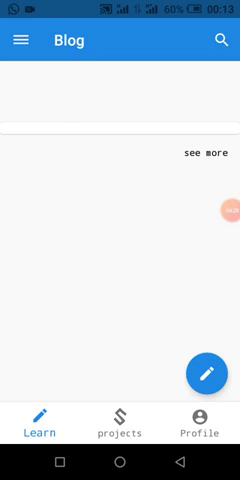
Switch between the bottom tabs until the shared projects list loads
click(119, 424)
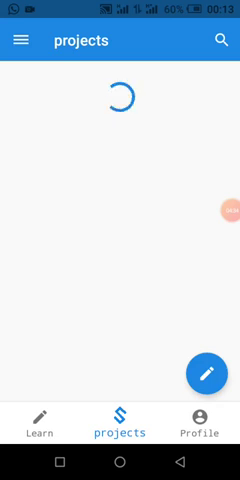
click(200, 423)
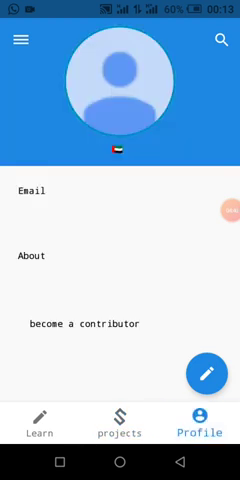
click(40, 423)
click(119, 423)
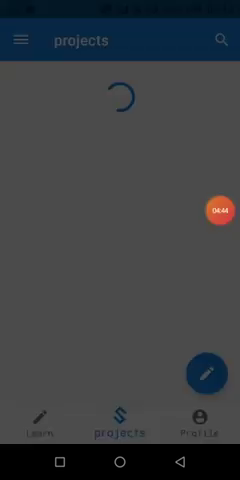
click(220, 210)
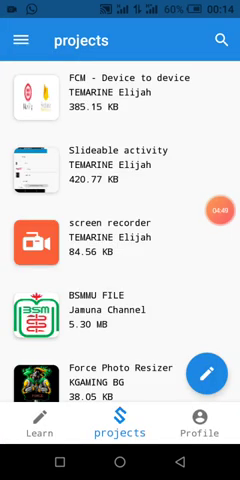
scroll(120, 230, down, 10)
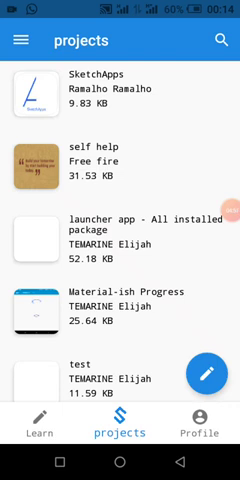
Open the 'test' project's page and download it
click(110, 378)
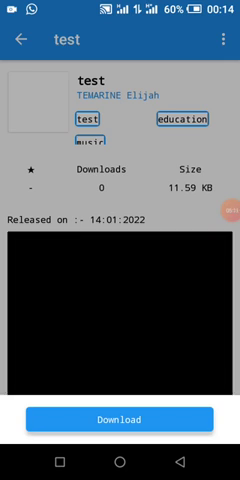
click(119, 419)
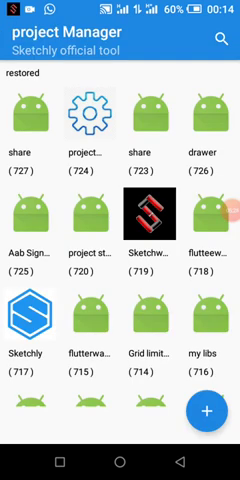
Bring up the recent-apps overview after the project is restored
click(60, 462)
drag(60, 250, 180, 250)
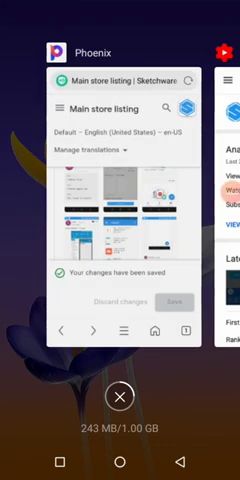
Return to the home screen and turn mobile data off in quick settings
click(120, 462)
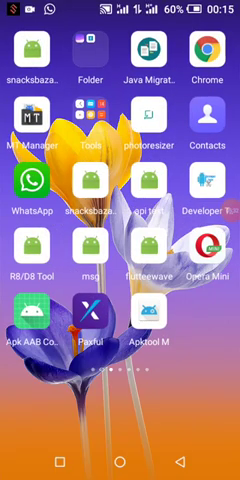
drag(120, 5, 120, 250)
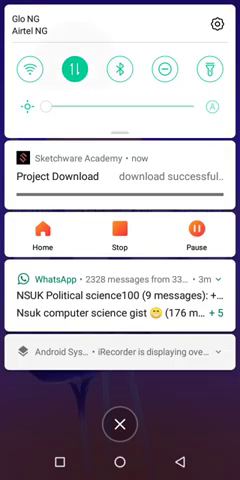
click(75, 69)
click(120, 425)
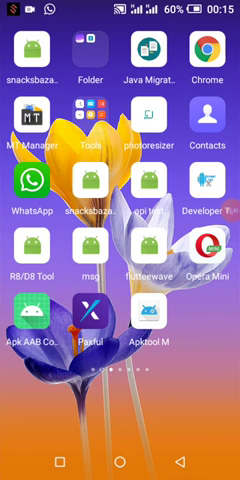
Turn mobile data back on and open the home-screen folder holding both apps
drag(120, 5, 120, 300)
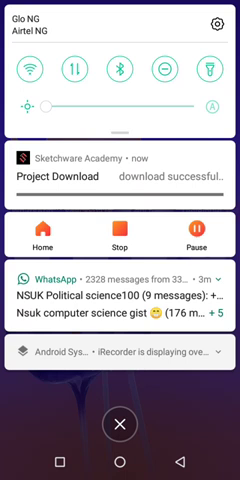
click(74, 69)
drag(120, 400, 120, 100)
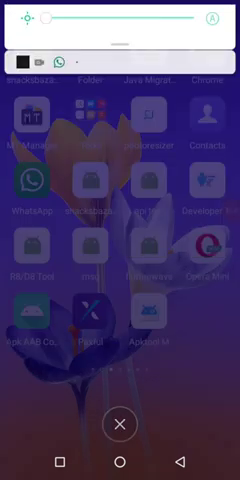
drag(40, 250, 200, 250)
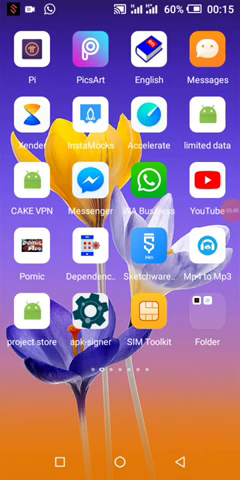
click(208, 312)
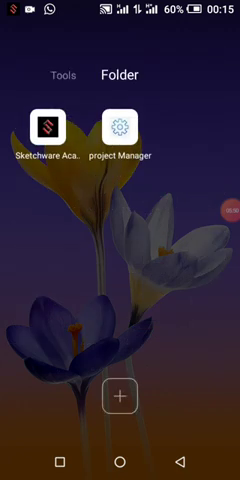